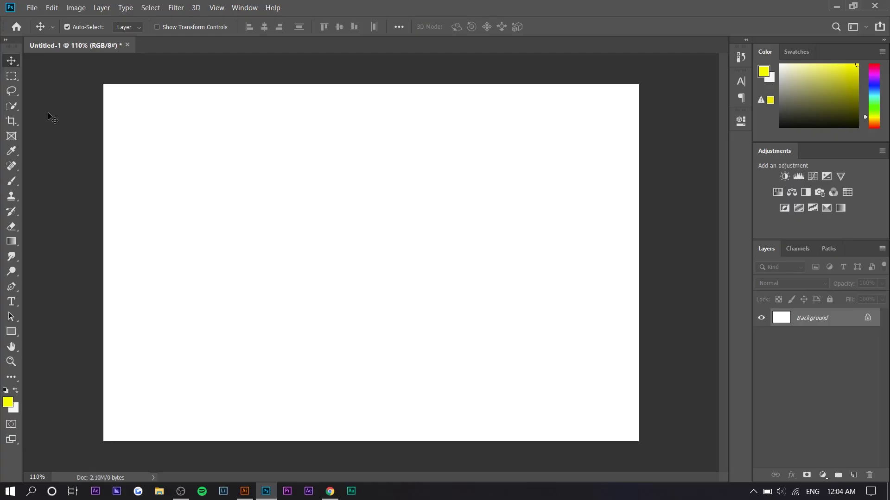
Step: Add a text layer reading 'SYRE' on the canvas
left_click(11, 301)
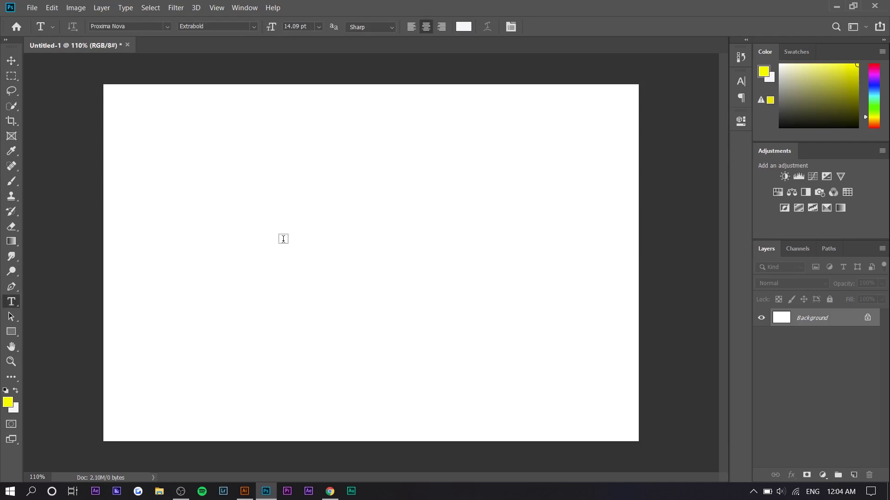
left_click(283, 239)
key("BackSpace")
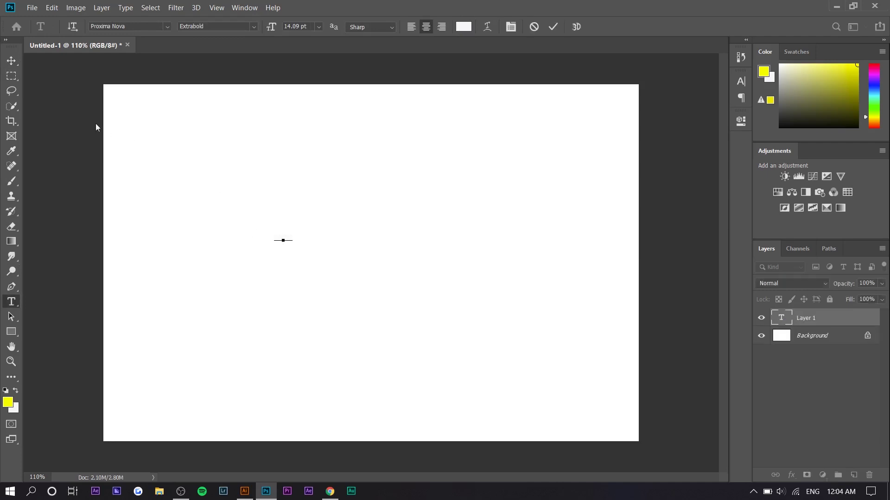
type("SYRE")
key("ctrl+Return")
Step: Scale the SYRE text up much larger and centre it on the canvas
key("ctrl+t")
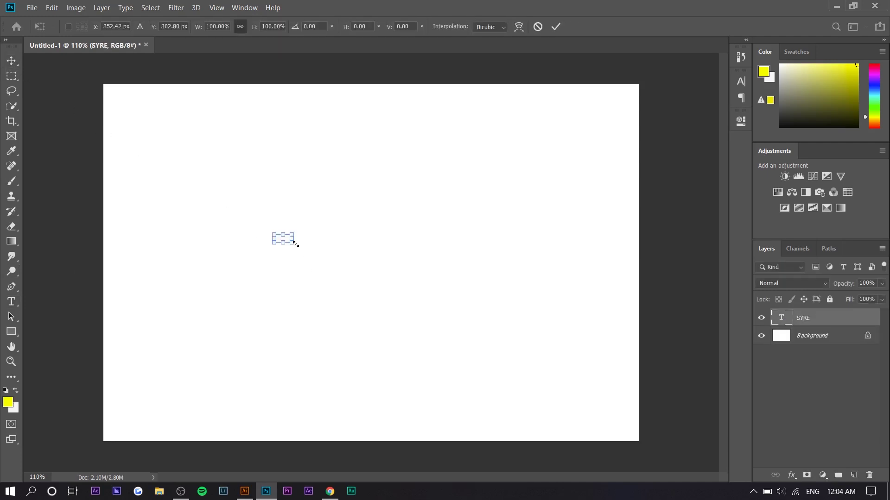
left_click_drag(295, 243, 602, 364)
left_click_drag(516, 324, 461, 284)
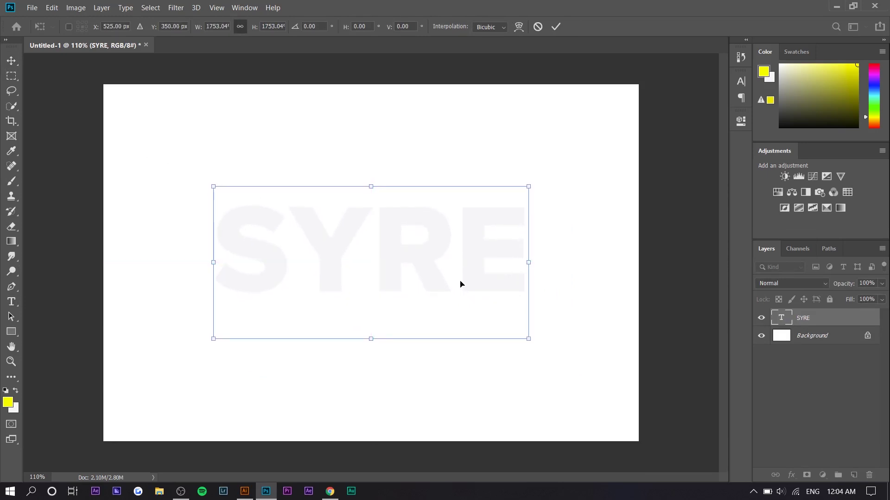
key("Return")
Step: Recolour the SYRE text bright yellow #fff600
left_click(12, 302)
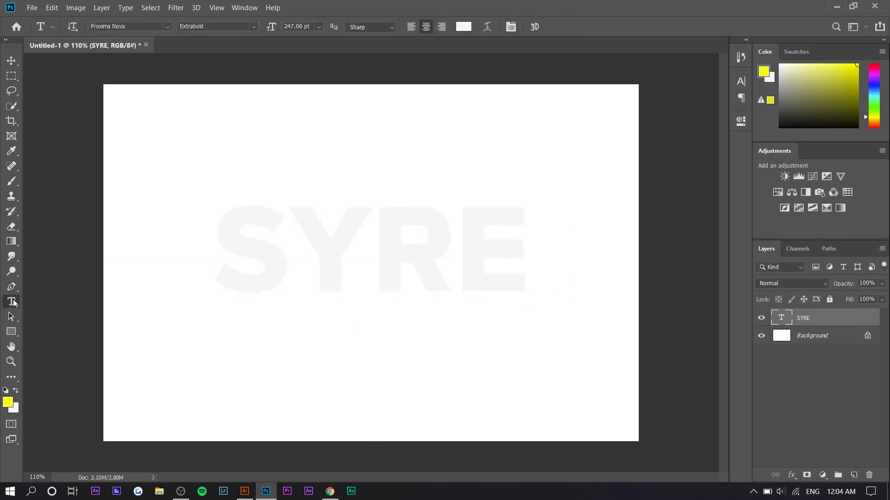
double_click(304, 252)
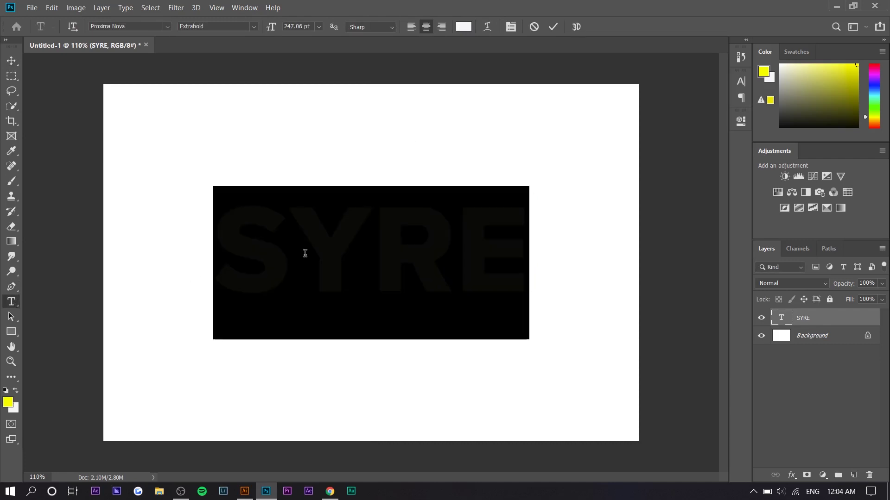
left_click(463, 27)
left_click(542, 409)
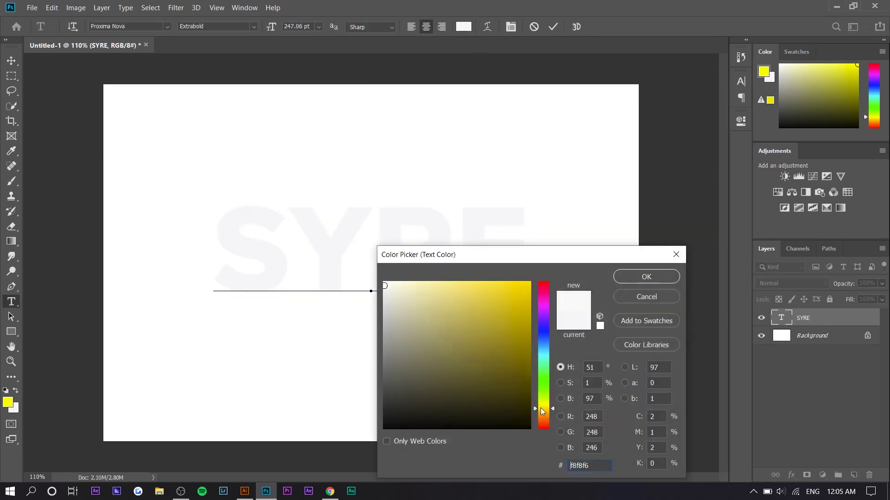
left_click_drag(542, 410, 542, 406)
left_click(529, 283)
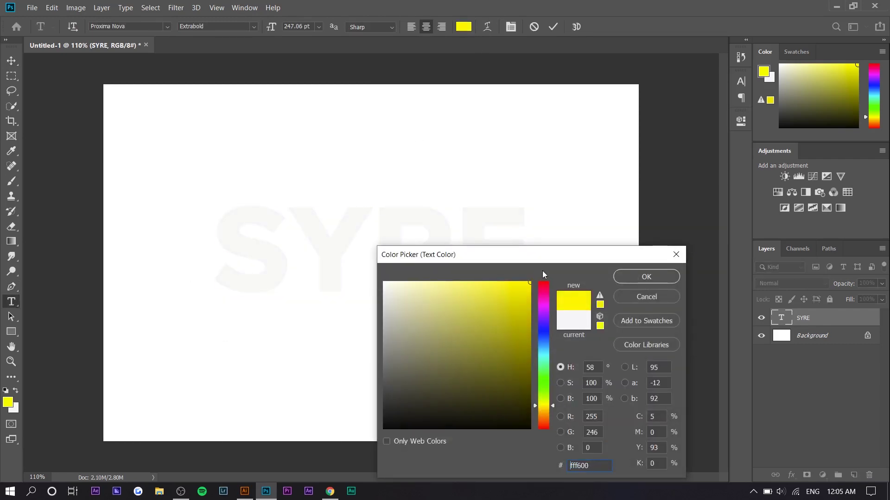
left_click(625, 271)
Step: Turn the SYRE layer into a 3D extrusion and deepen it to 8.126 in
left_click(12, 61)
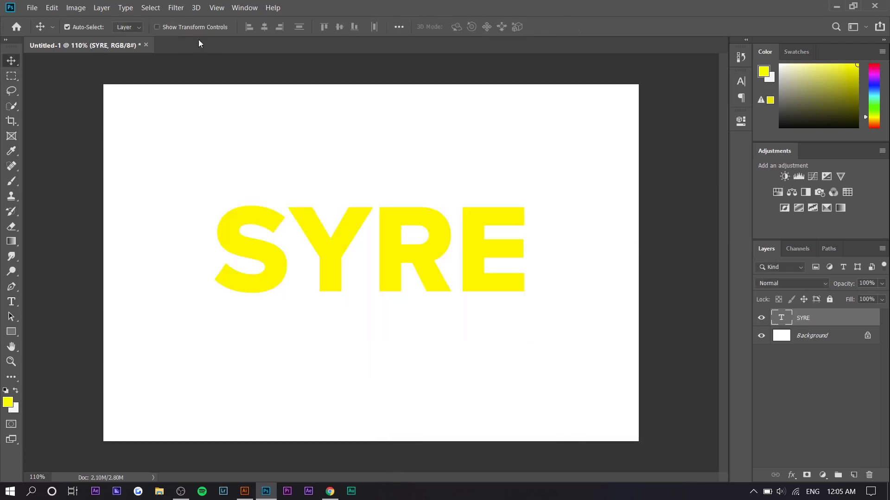
left_click(195, 8)
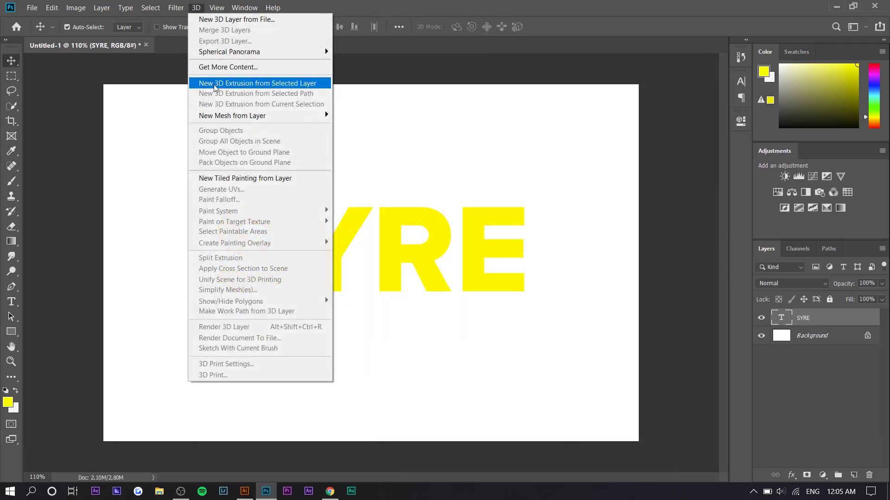
left_click(263, 88)
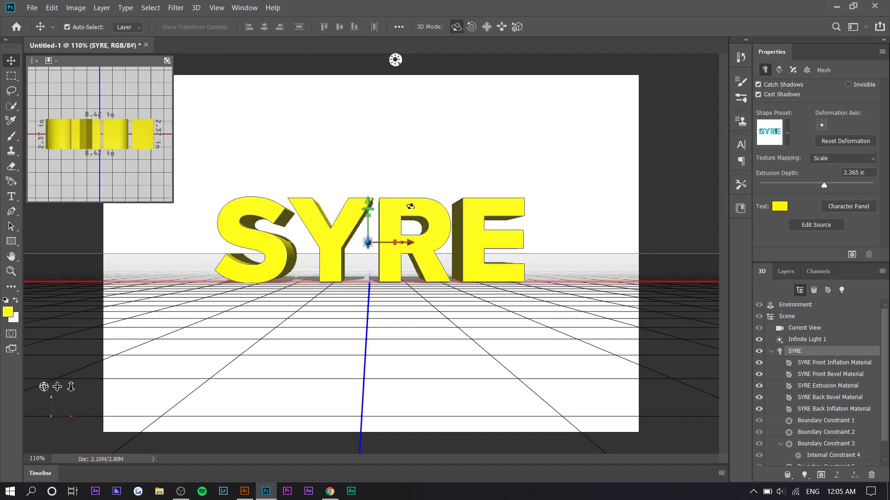
left_click_drag(410, 207, 410, 214)
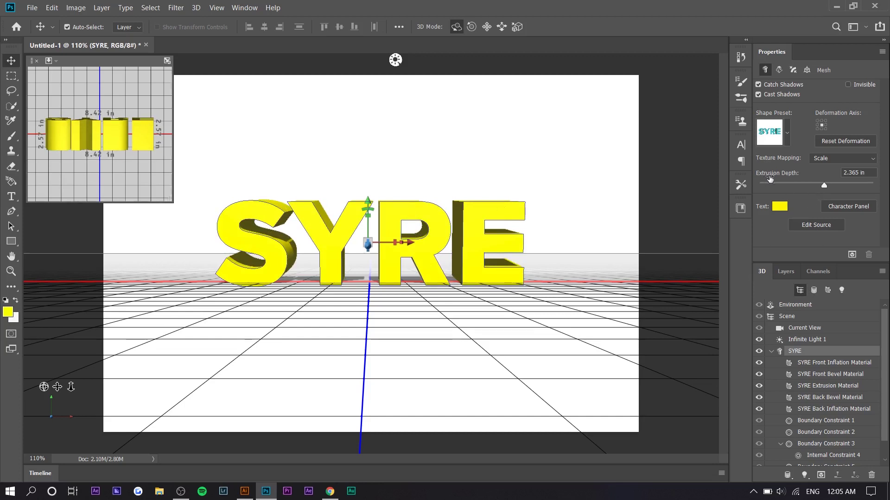
mouse_move(833, 183)
left_mouse_down()
mouse_move(817, 187)
mouse_move(838, 185)
left_mouse_up()
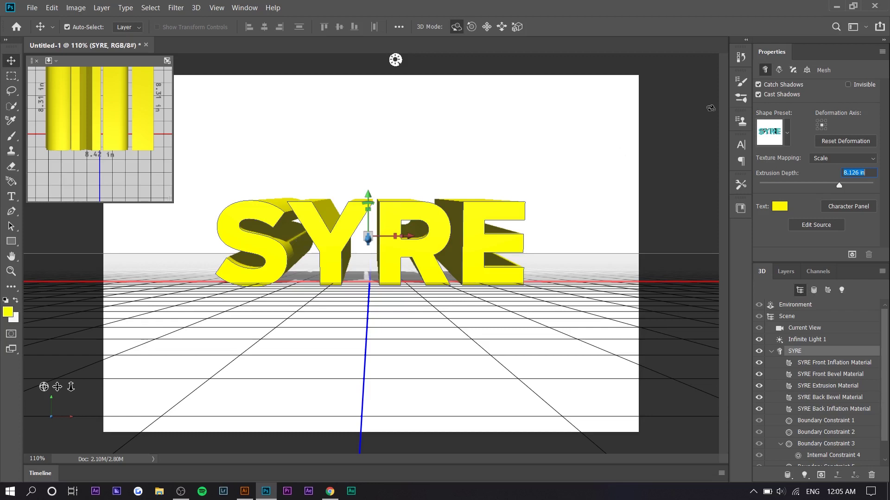
Step: Set the 3D scene's surface style to Unlit Texture
left_click(786, 319)
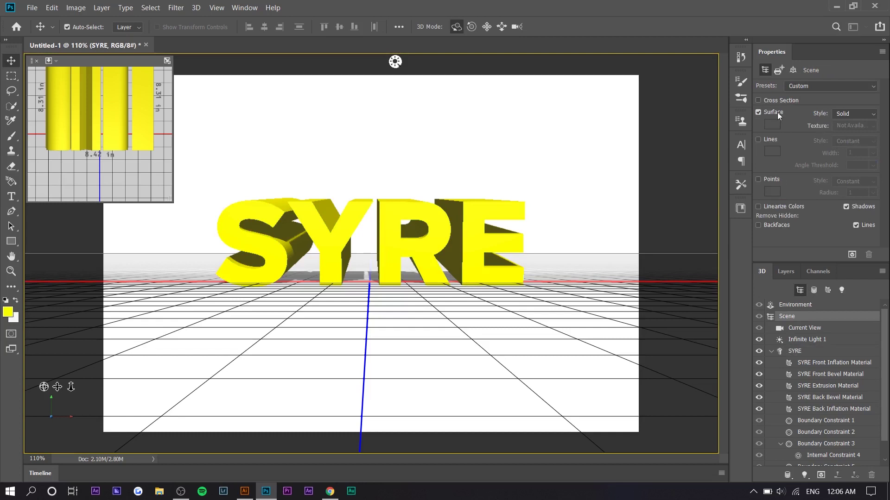
left_click(843, 114)
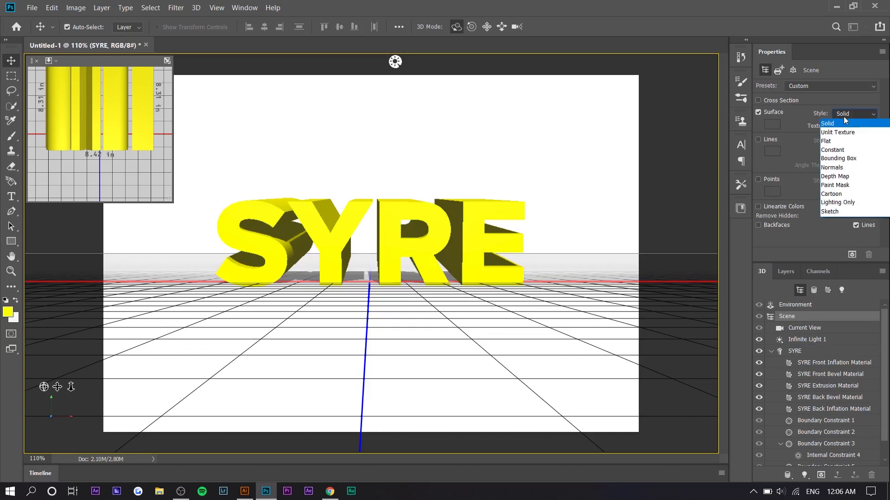
left_click(844, 133)
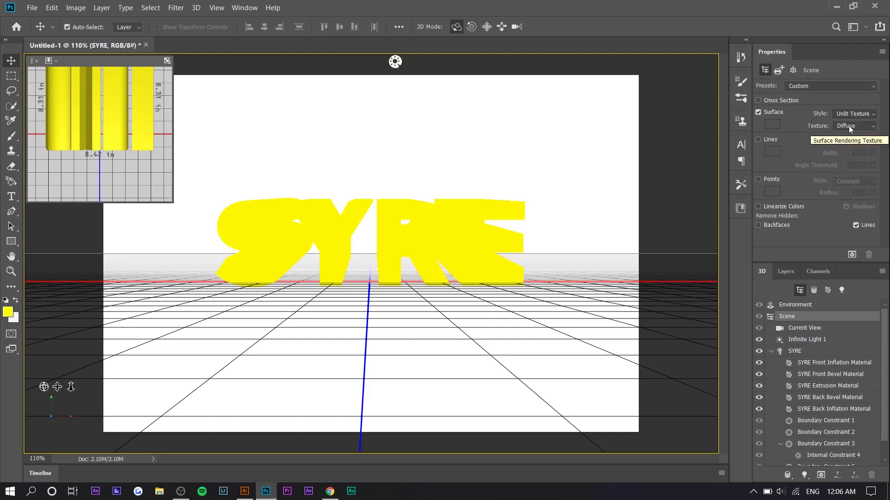
Step: Create a new diffuse texture, Diffuse1.psb, for the SYRE Extrusion Material
left_click(814, 292)
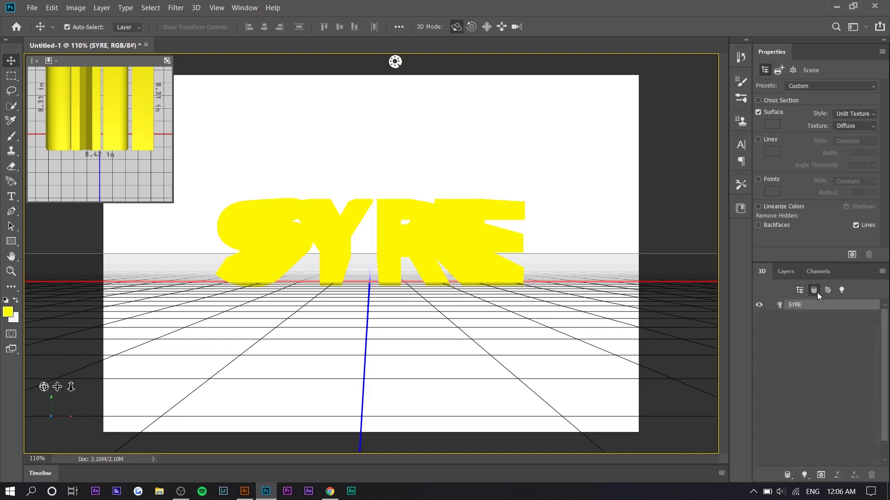
left_click(827, 291)
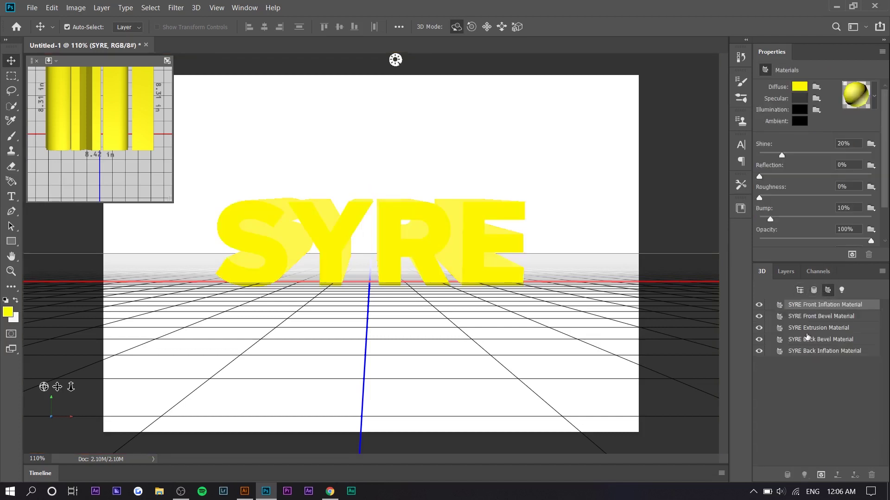
left_click(833, 329)
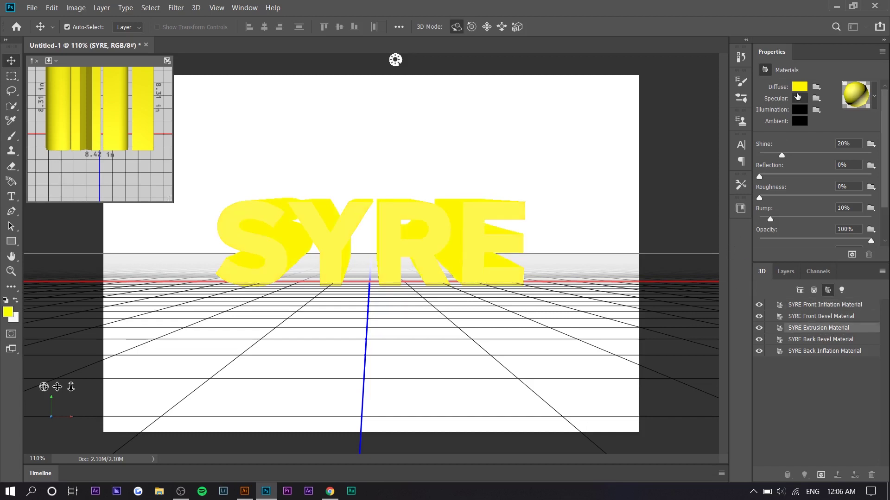
left_click(805, 88)
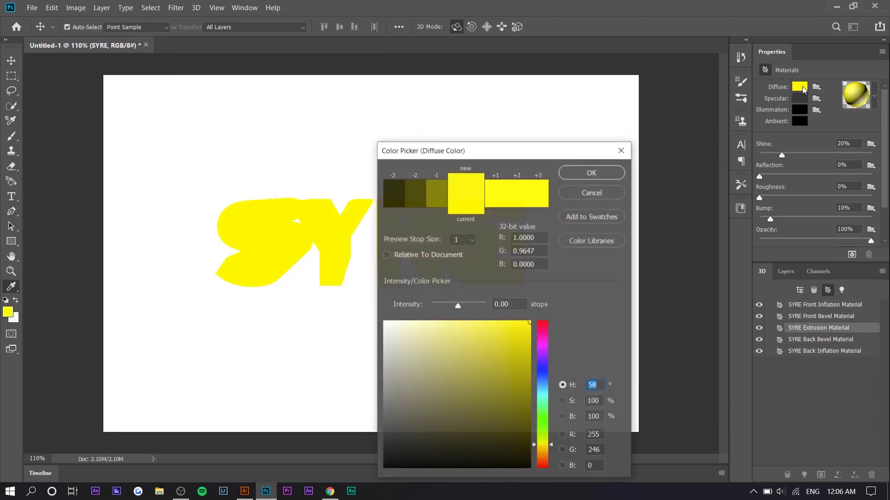
key("Escape")
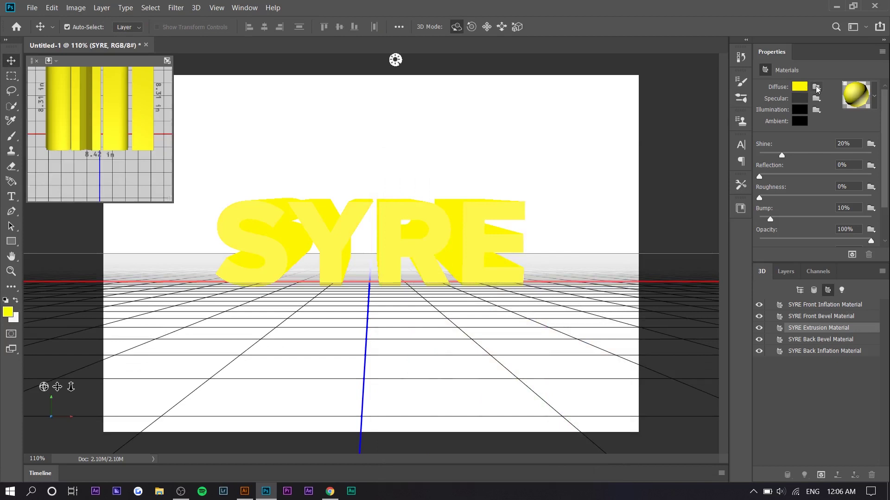
left_click(816, 88)
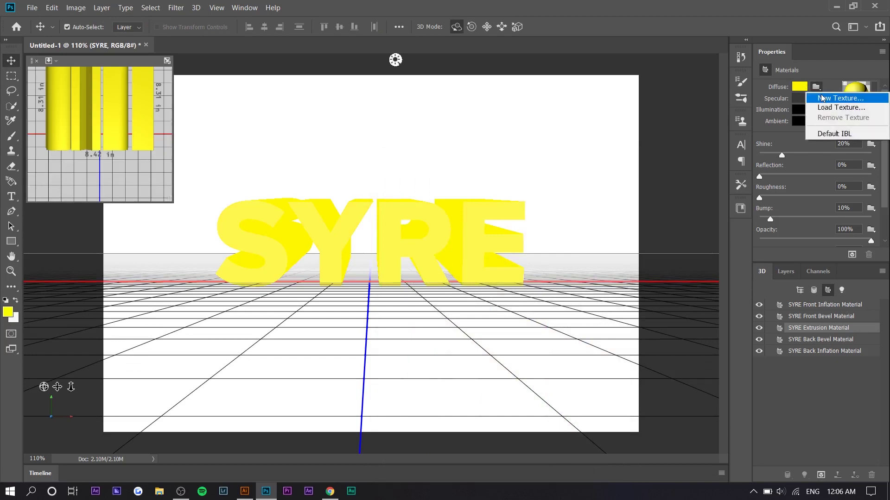
left_click(830, 98)
left_click(574, 102)
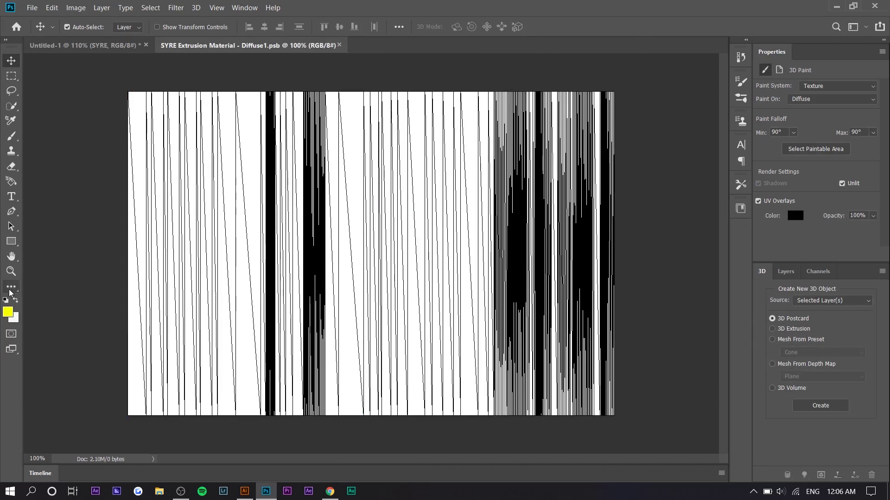
Step: Switch to the Gradient Tool from the toolbar flyout
key("i")
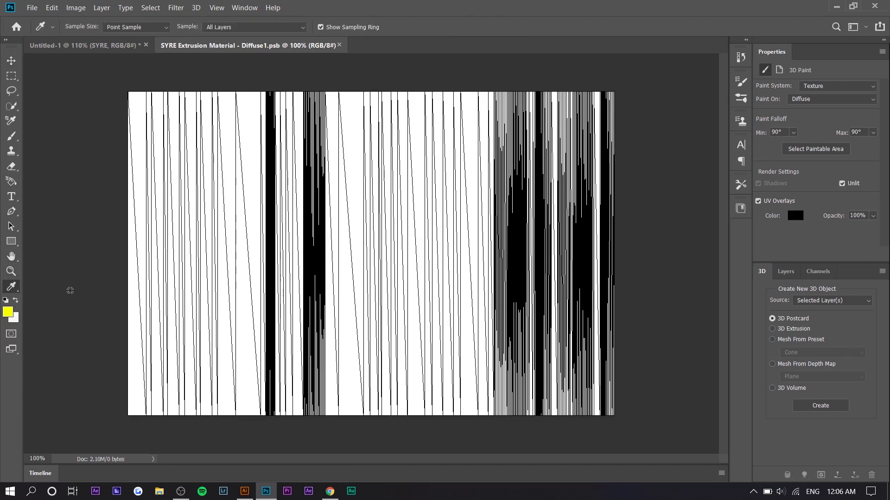
left_click(12, 286)
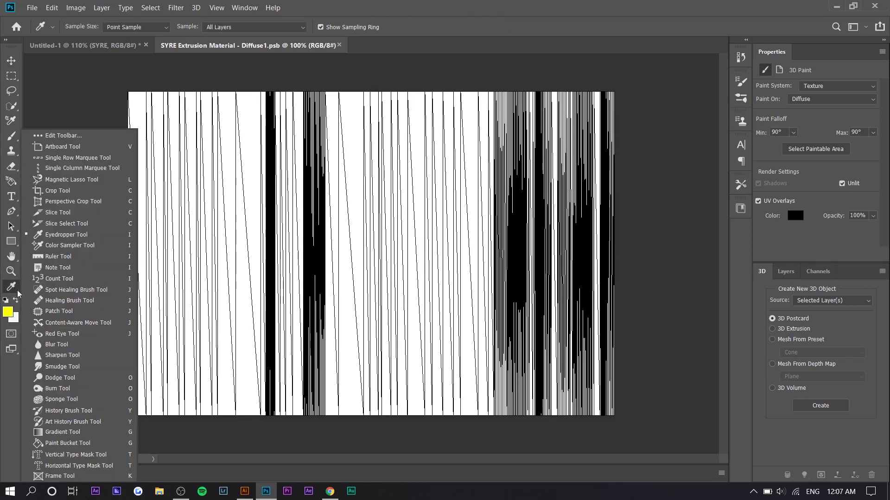
left_click(62, 434)
Step: Edit the gradient so it runs from a pink start stop to a light blue end stop
left_click(96, 31)
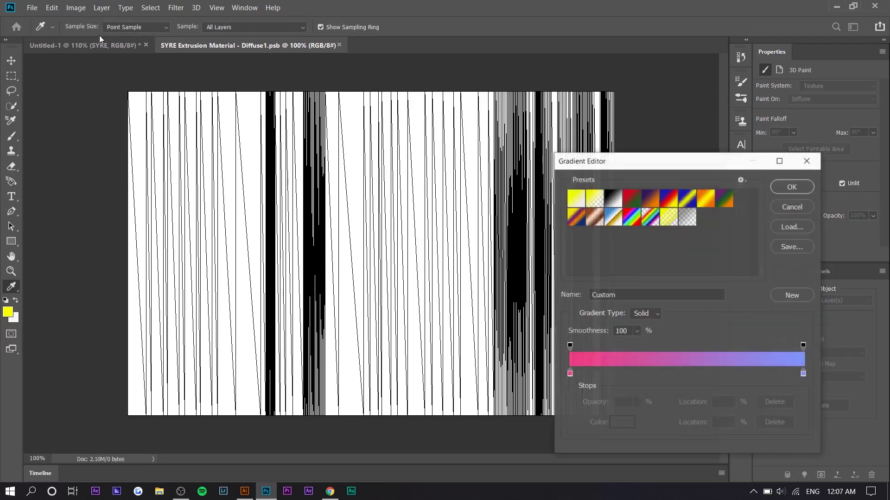
left_click_drag(618, 162, 260, 94)
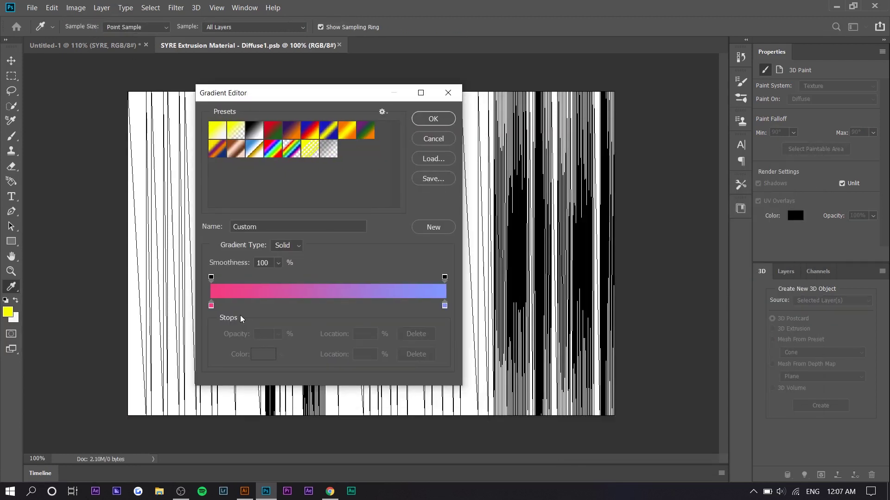
double_click(212, 305)
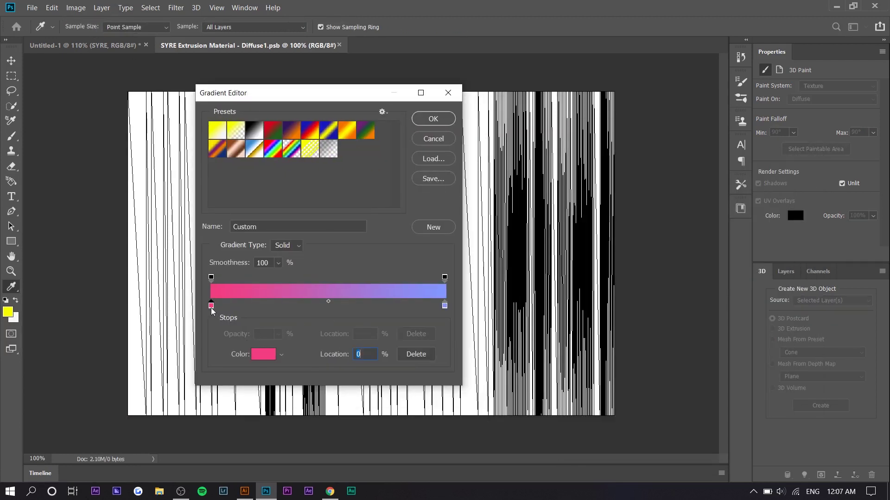
left_click(647, 173)
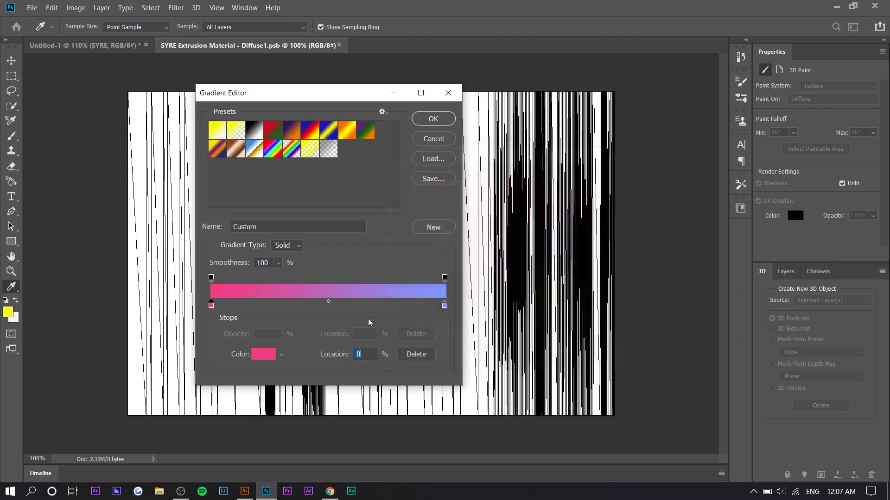
double_click(444, 306)
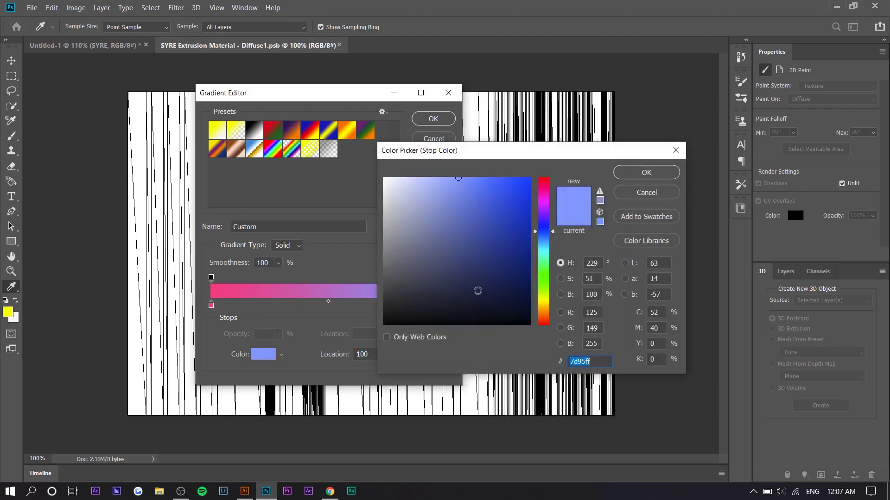
left_click(570, 362)
left_click_drag(449, 180, 462, 177)
left_click(636, 178)
left_click(433, 119)
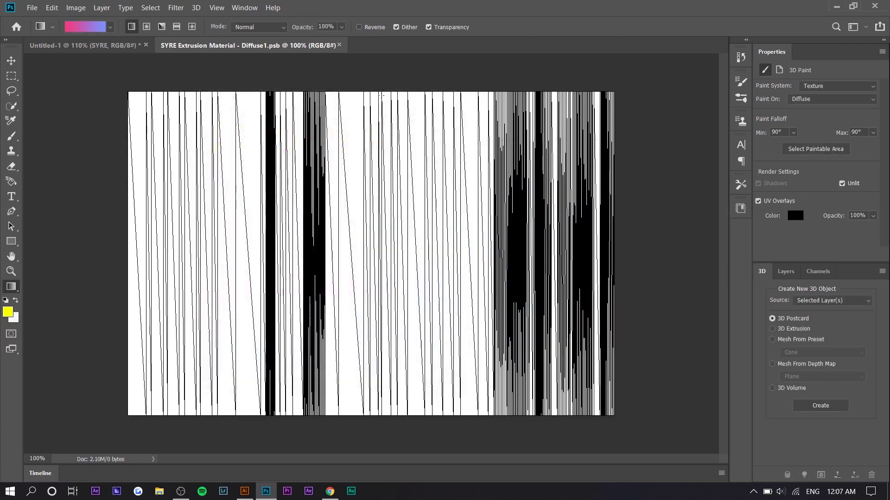
Step: Fill the texture top-to-bottom with the pink-to-blue gradient, then set Untitled-1's extrusion depth to 6.01 in
left_click_drag(368, 104, 353, 420)
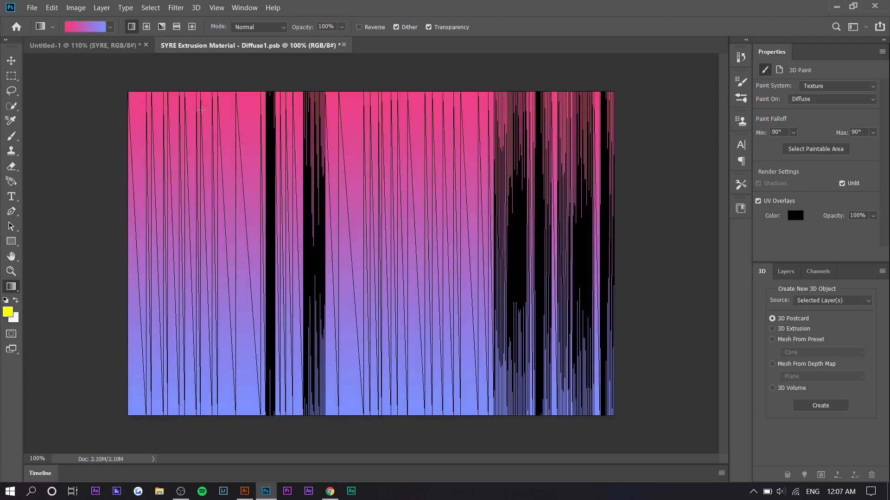
left_click(97, 47)
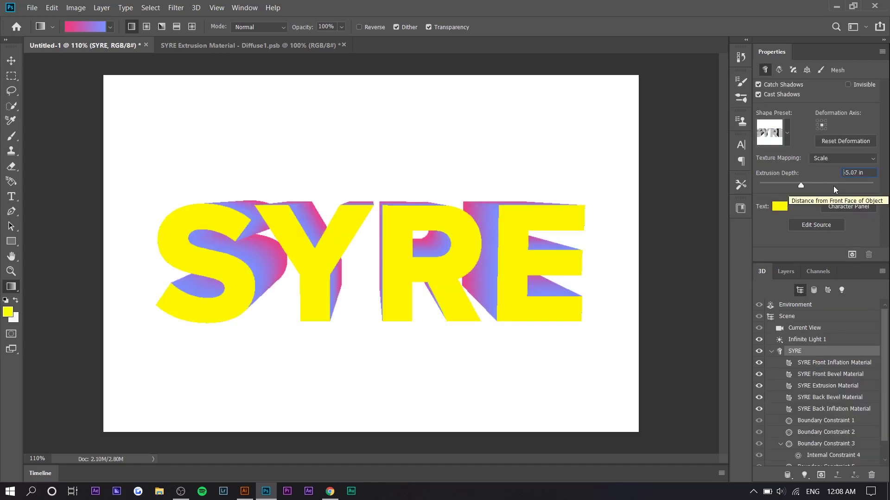
left_click(834, 186)
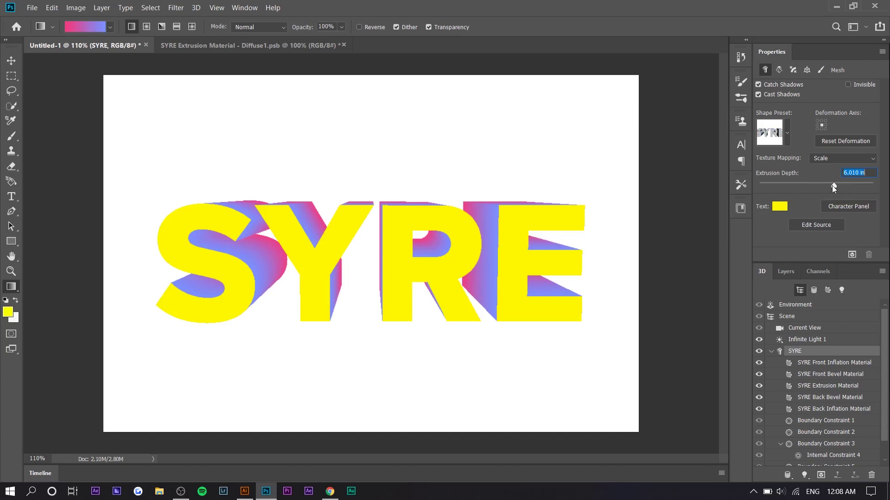